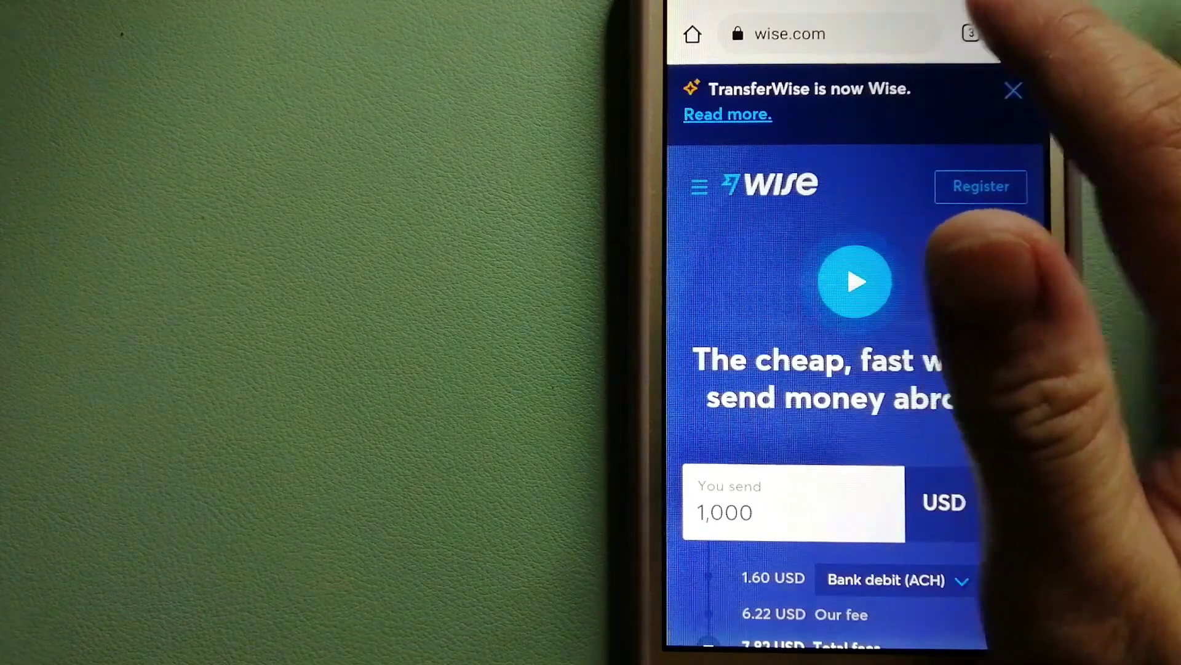
Show all open browser tabs from the Wise homepage quoting 1,000 USD.
{"action": "left_click", "coordinate": [972, 33]}
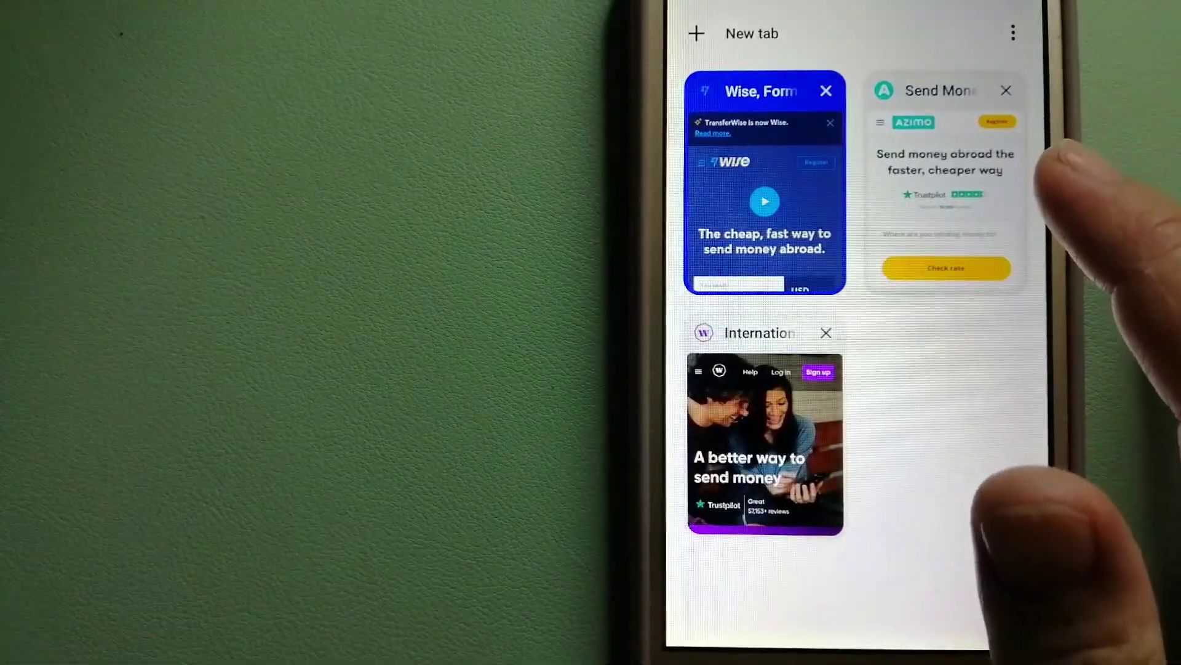
Switch to the Azimo homepage tab with its rate checker.
{"action": "left_click", "coordinate": [978, 194]}
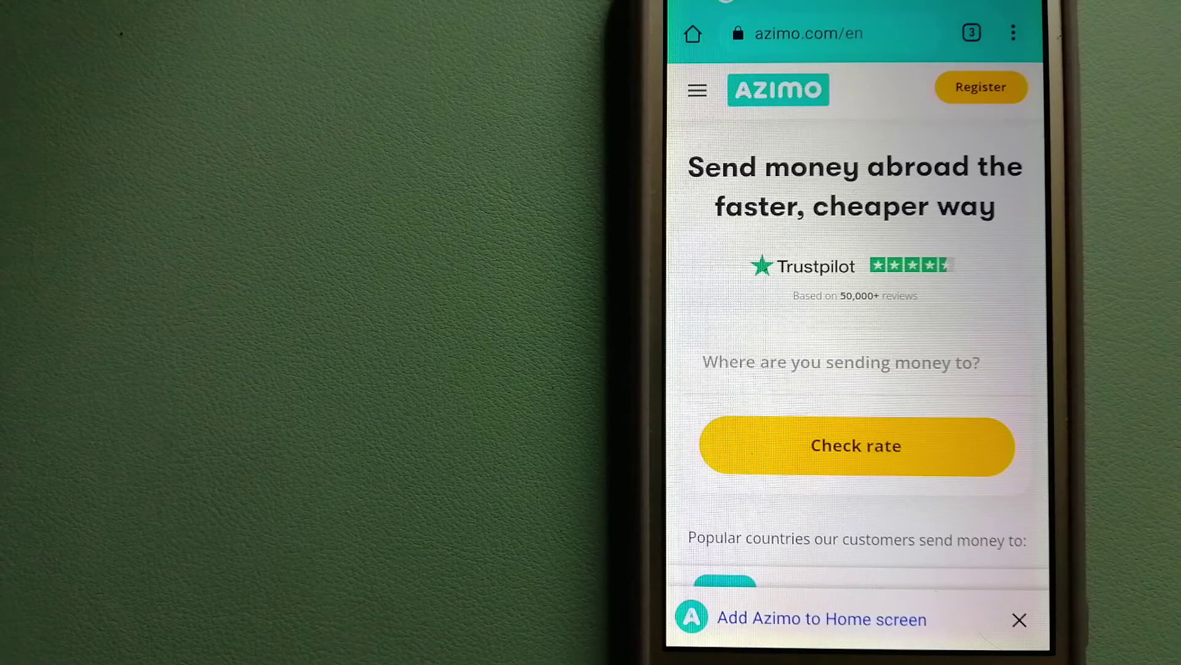
Switch from Azimo to the WorldRemit homepage tab via the tab switcher.
{"action": "left_click", "coordinate": [972, 33]}
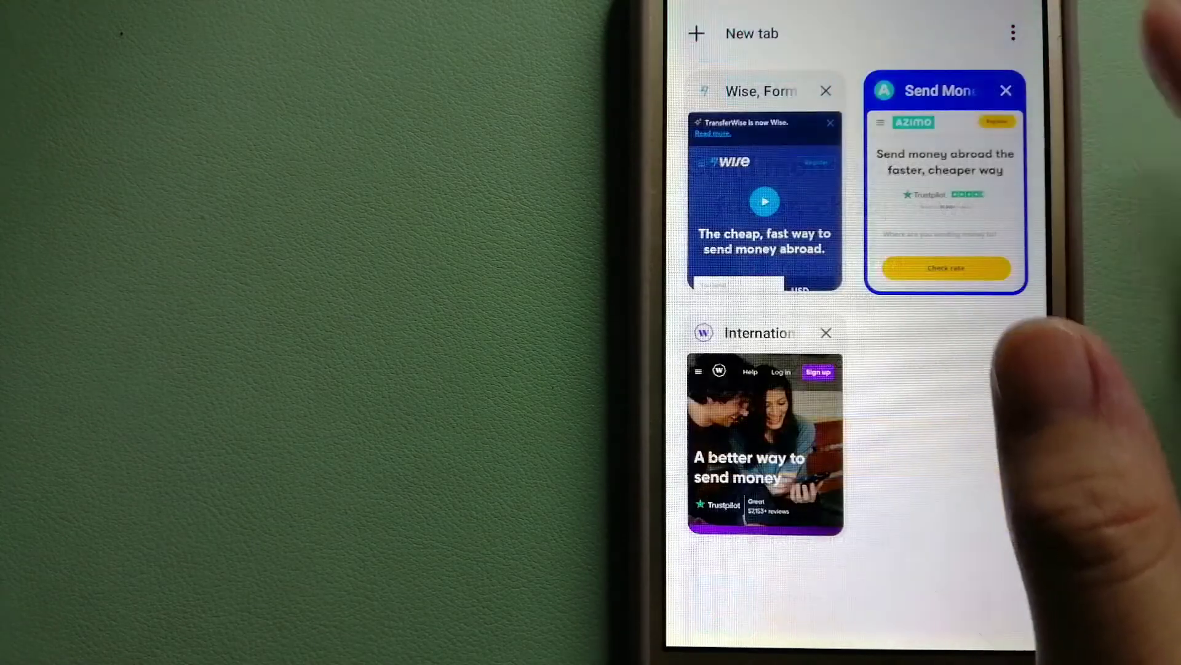
{"action": "left_click", "coordinate": [795, 452]}
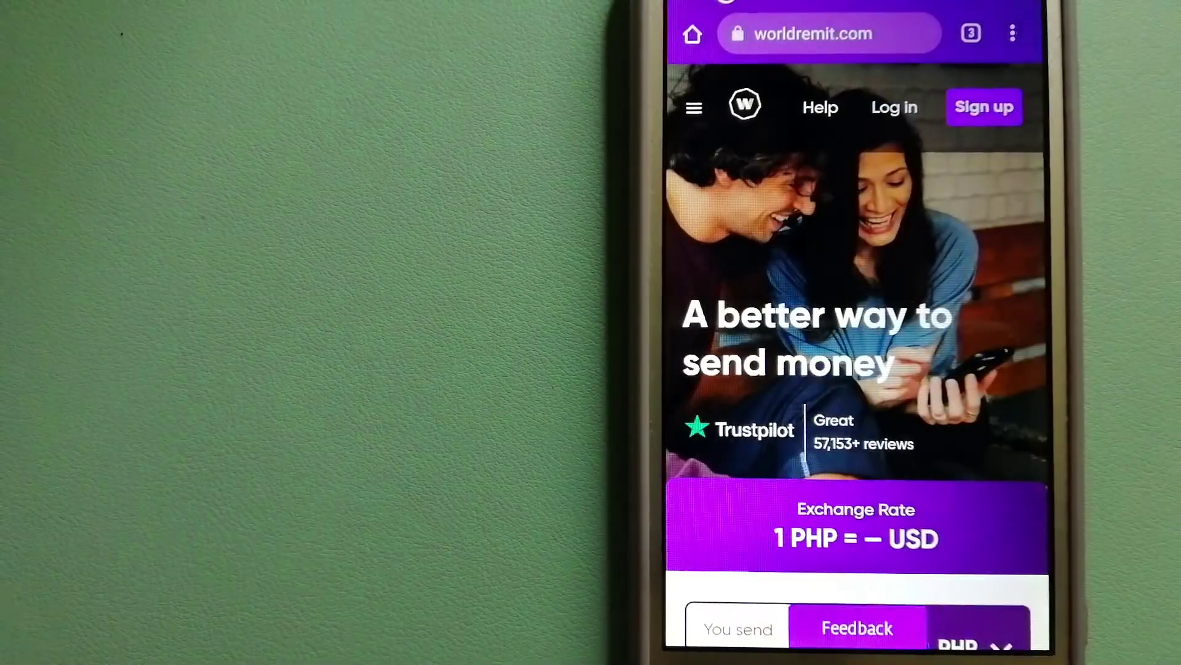